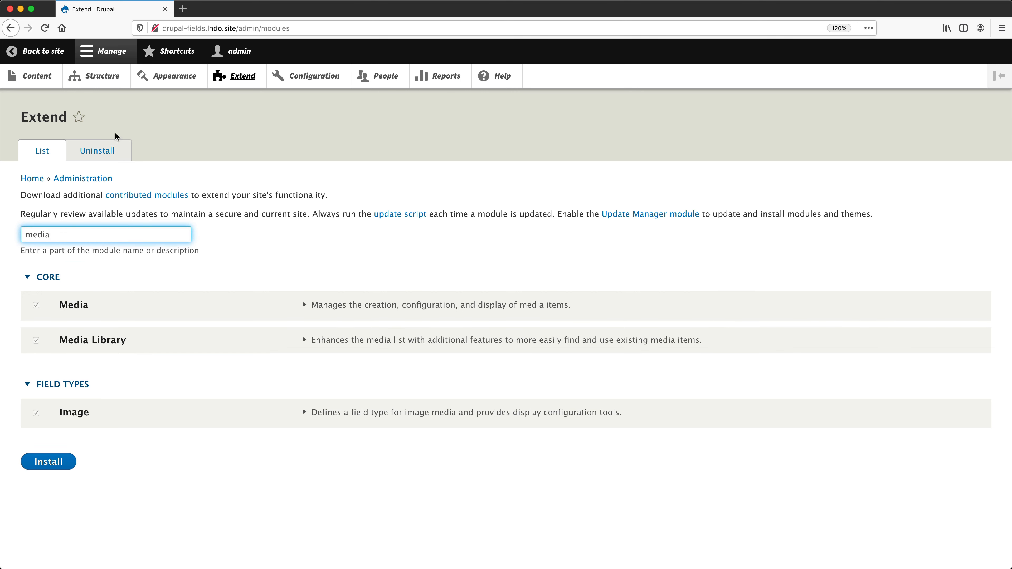
# Open the form for adding a field to the Product content type
pyautogui.click(106, 79)
pyautogui.click(99, 307)
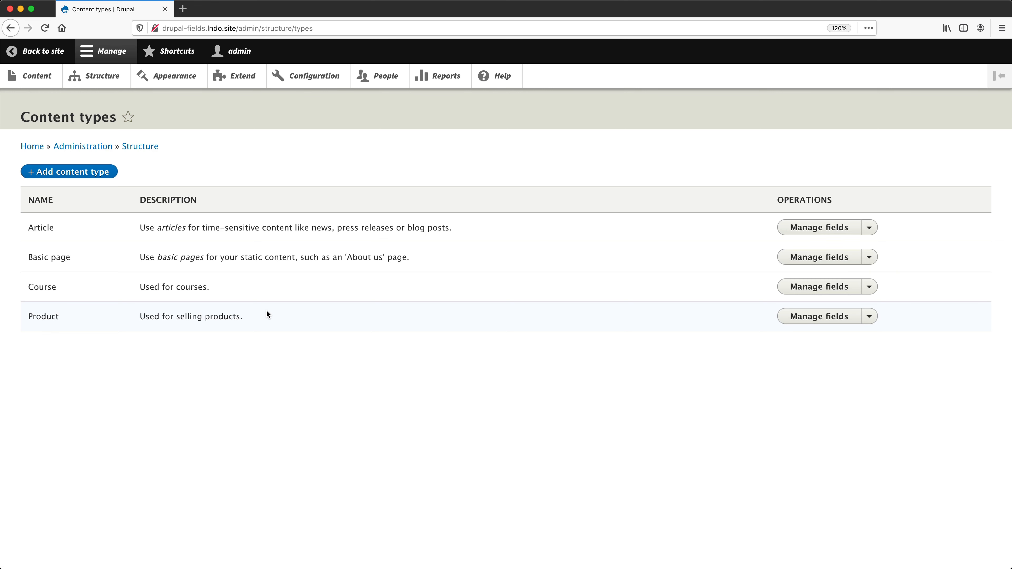
pyautogui.click(805, 316)
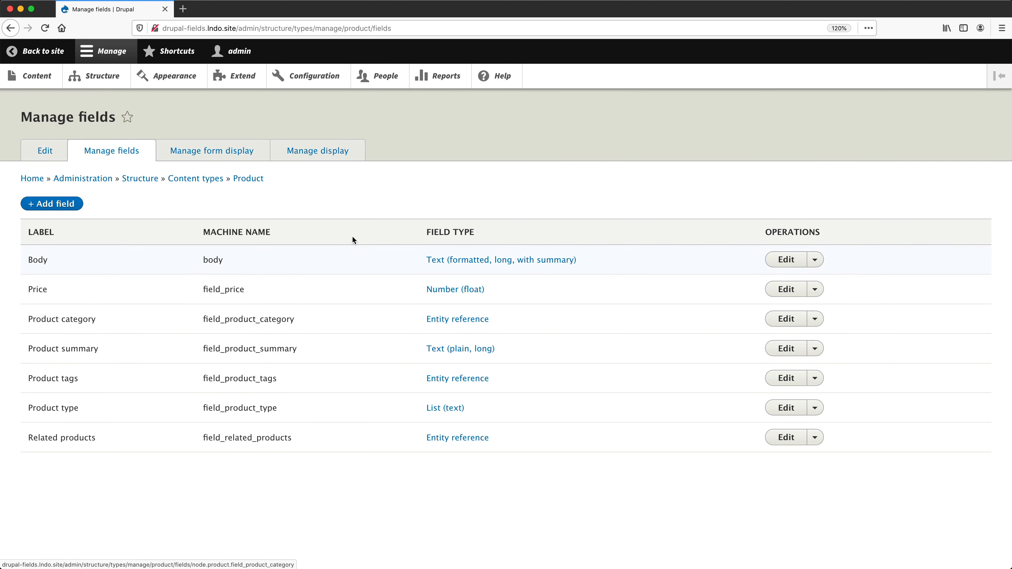
pyautogui.click(64, 205)
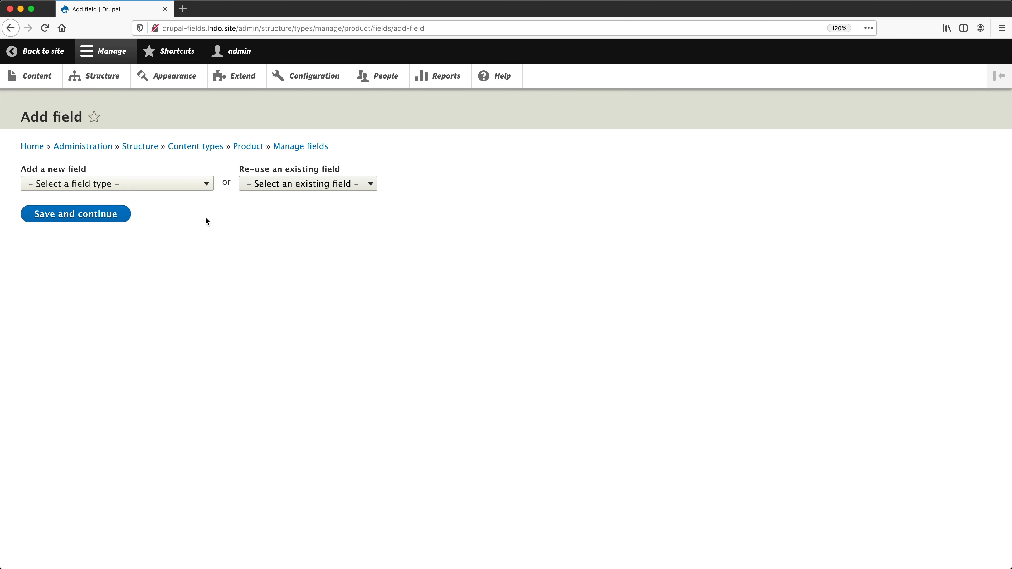
# Create a new Media field labelled "Featured image" and continue to its field settings
pyautogui.click(201, 184)
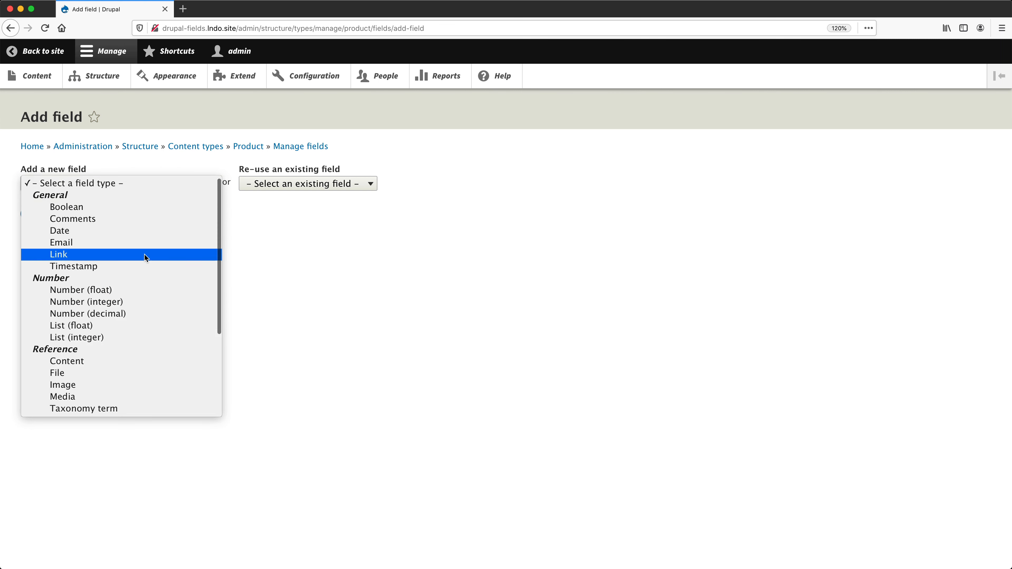
pyautogui.scroll(-3, 145, 255)
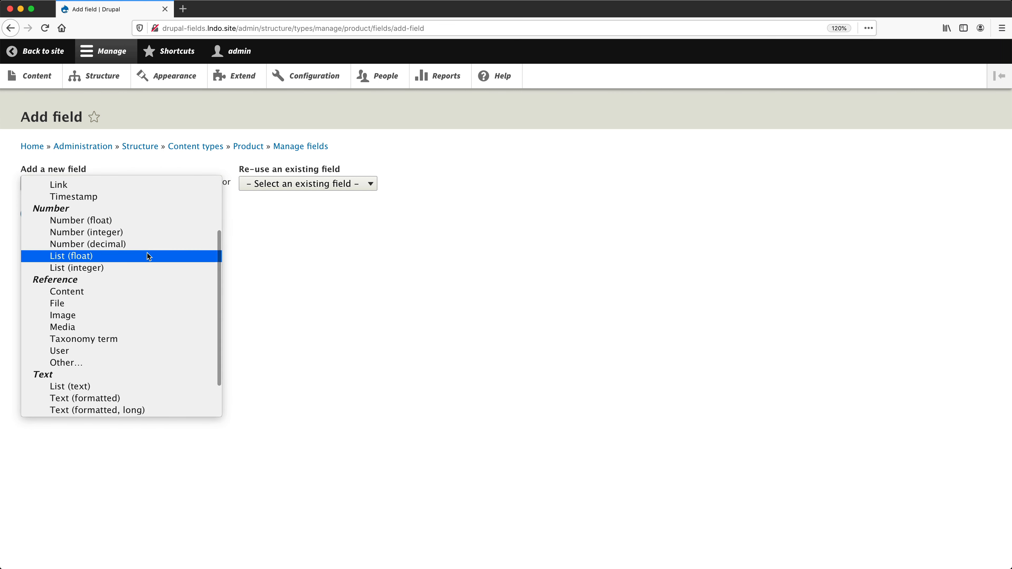
pyautogui.click(142, 327)
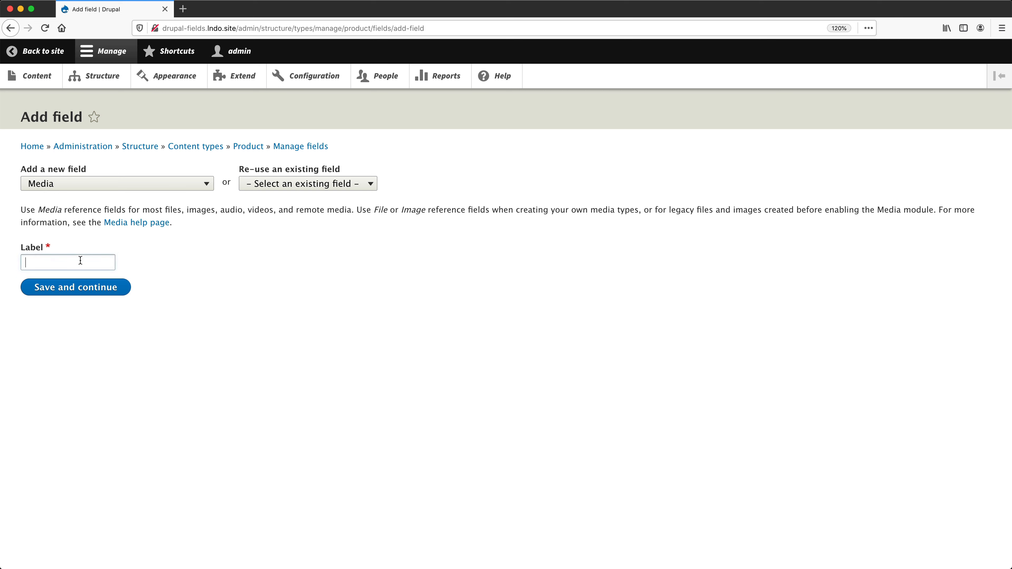
pyautogui.write('Featured image')
pyautogui.click(94, 289)
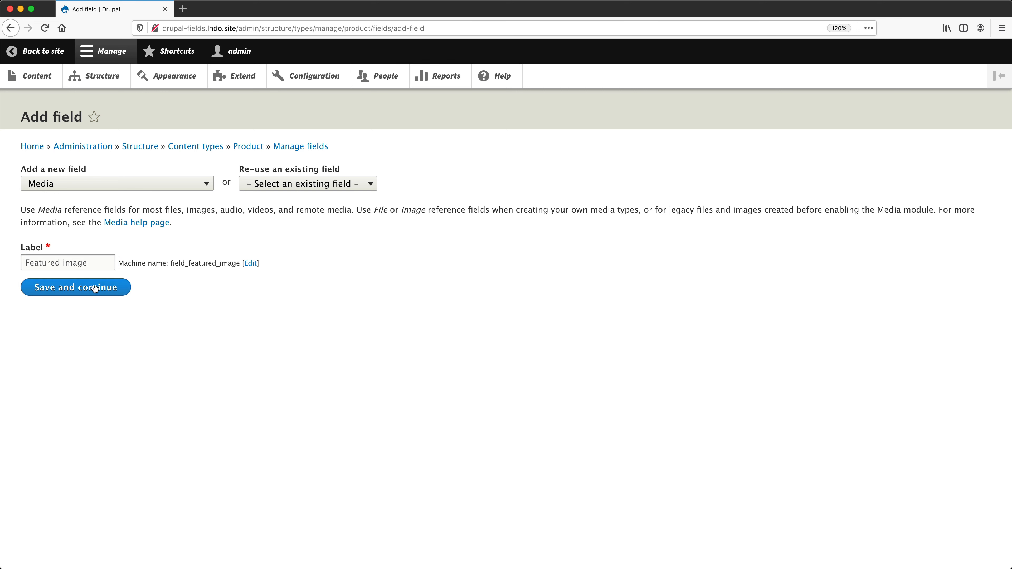
pyautogui.click(94, 289)
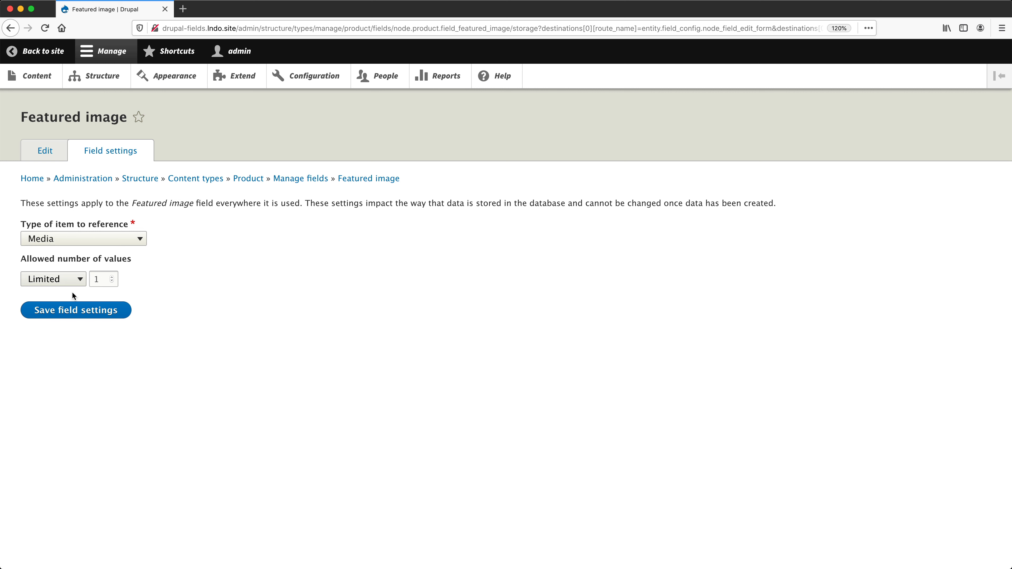
# Accept the default storage settings for Featured image, allow only the Image media type, and save the field
pyautogui.click(78, 314)
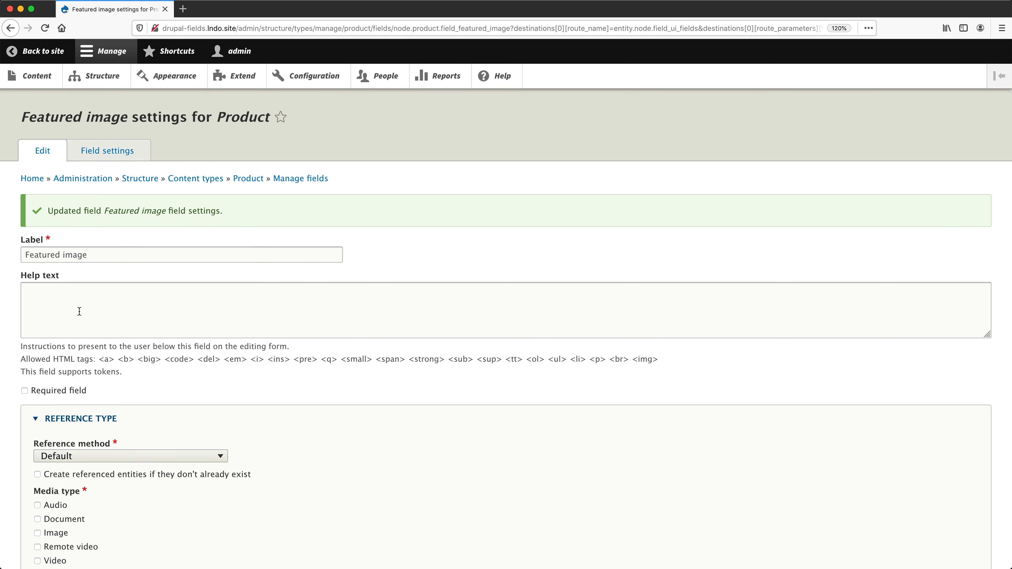
pyautogui.scroll(-5, 79, 311)
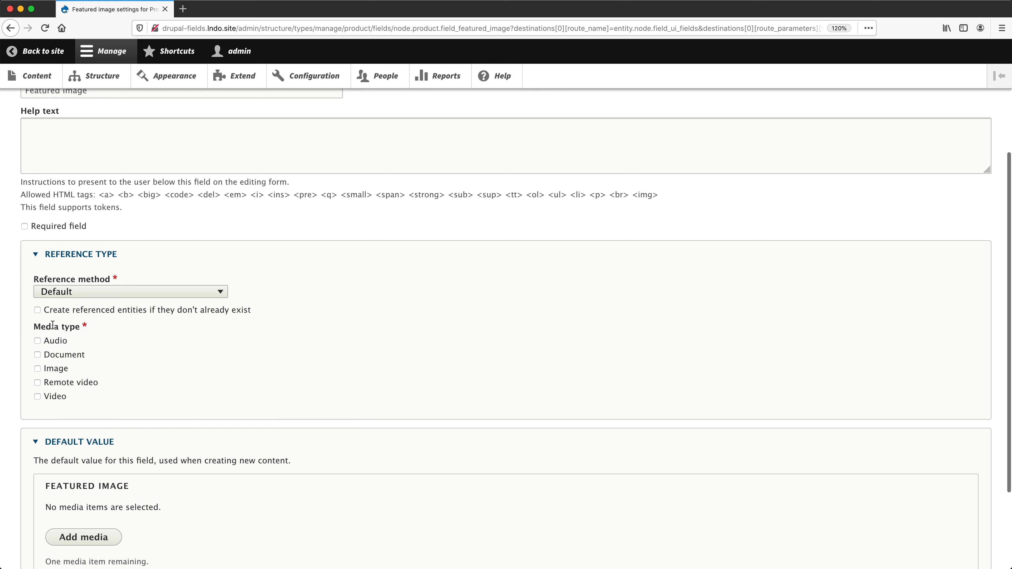
pyautogui.click(58, 373)
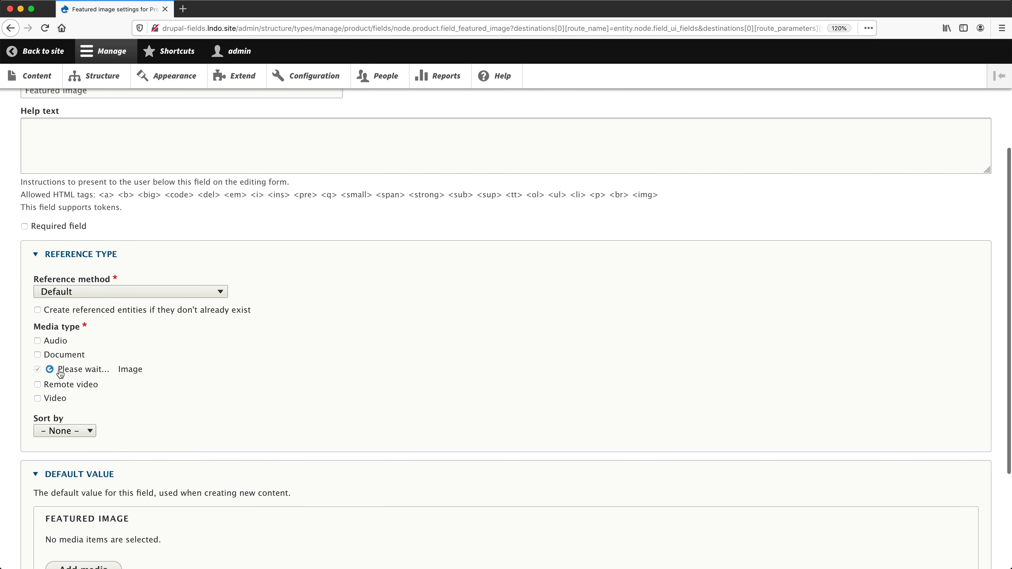
pyautogui.scroll(-4, 235, 363)
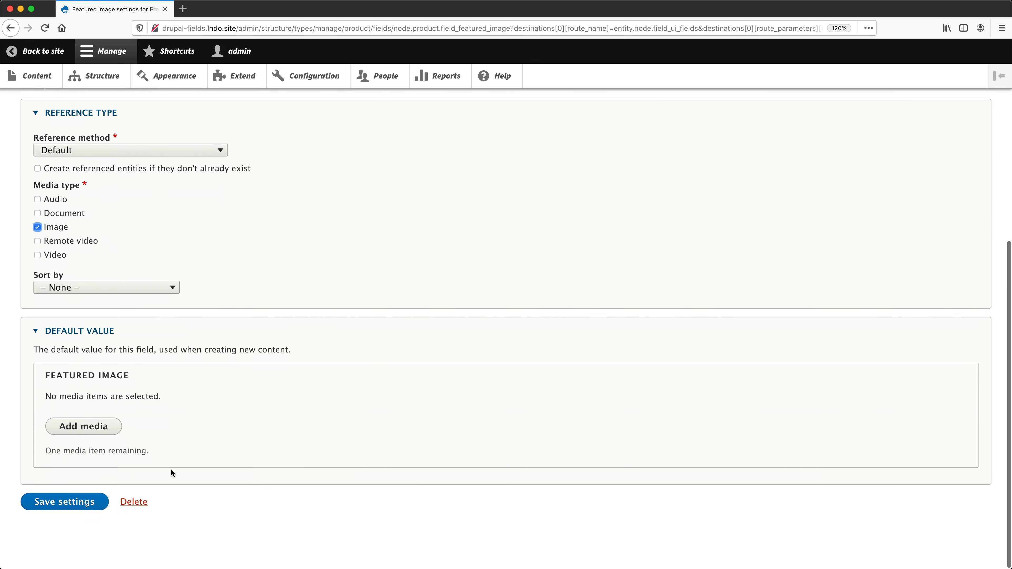
pyautogui.click(76, 500)
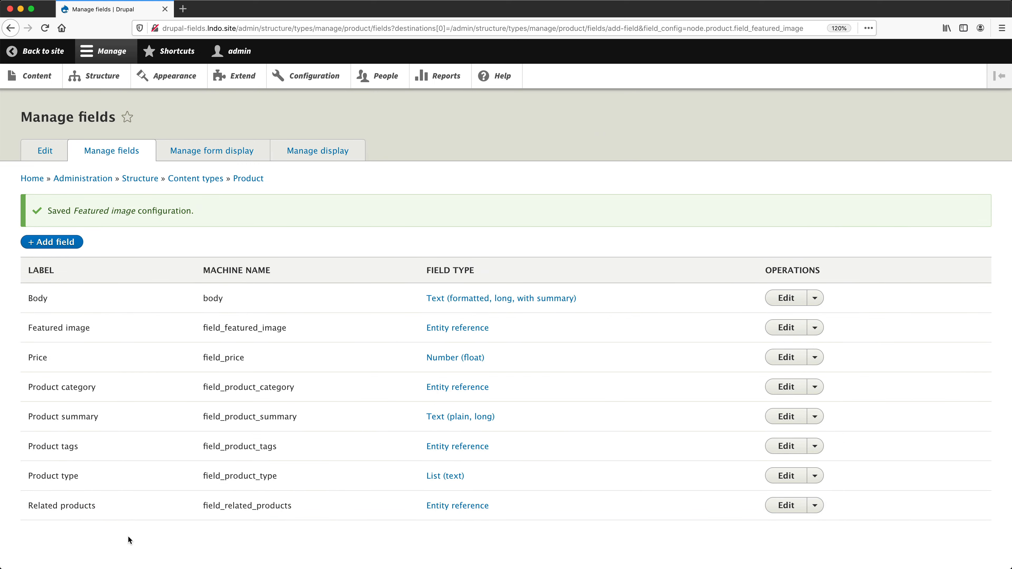
# Choose Media library as the Featured image widget in the Product form display and save the form display
pyautogui.click(232, 153)
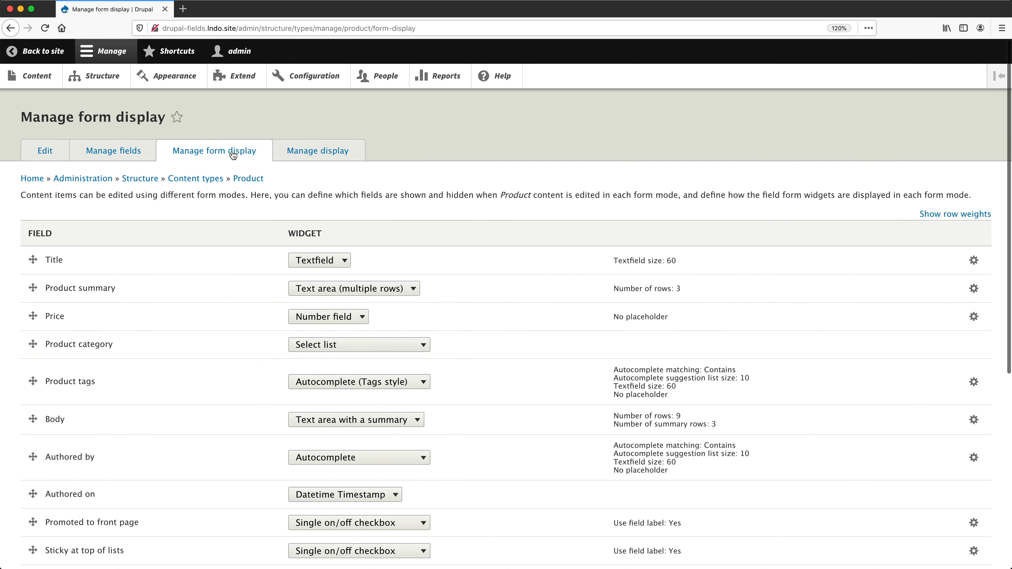
pyautogui.scroll(-7, 161, 161)
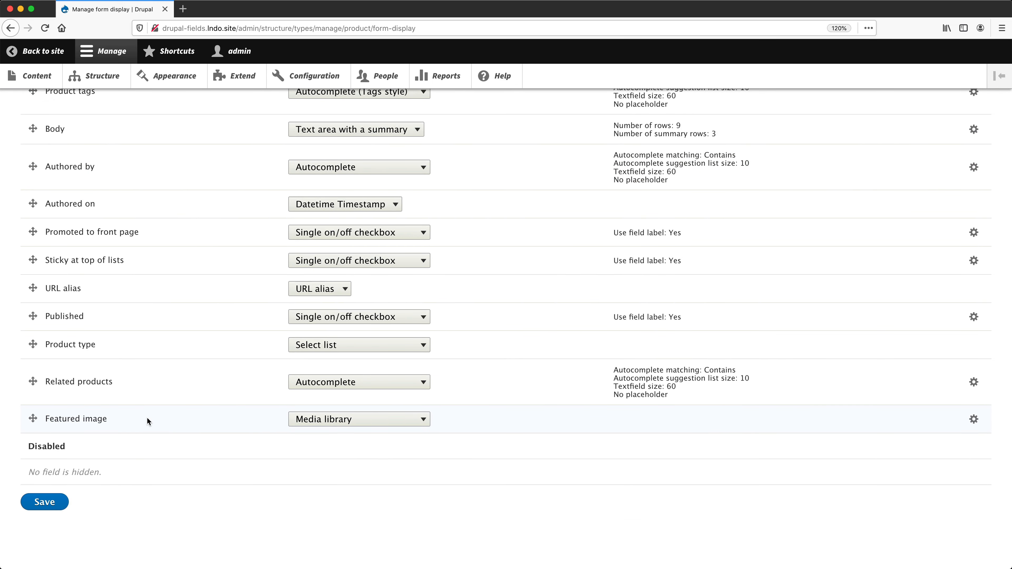
pyautogui.click(361, 419)
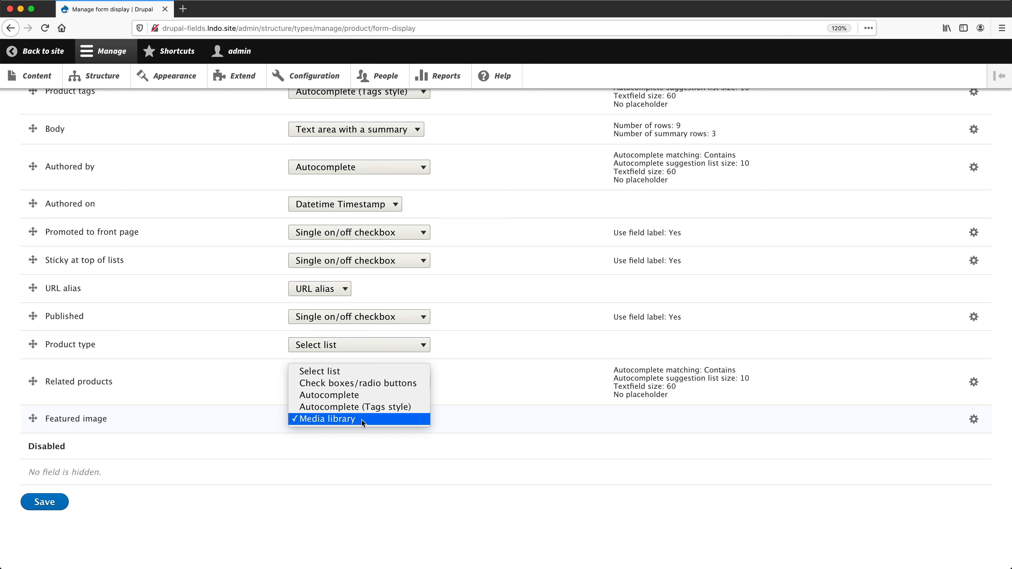
pyautogui.click(362, 420)
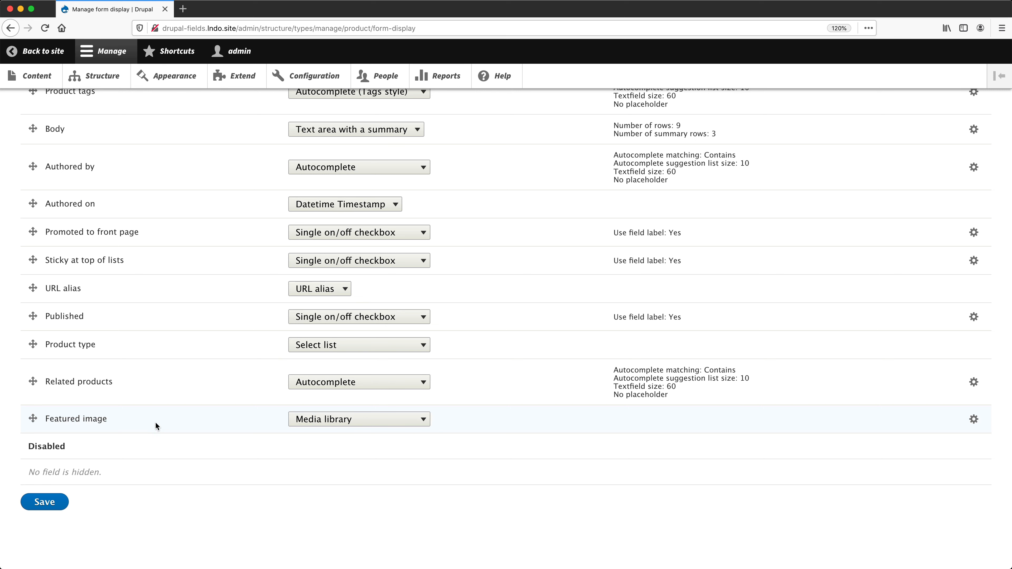
pyautogui.click(44, 502)
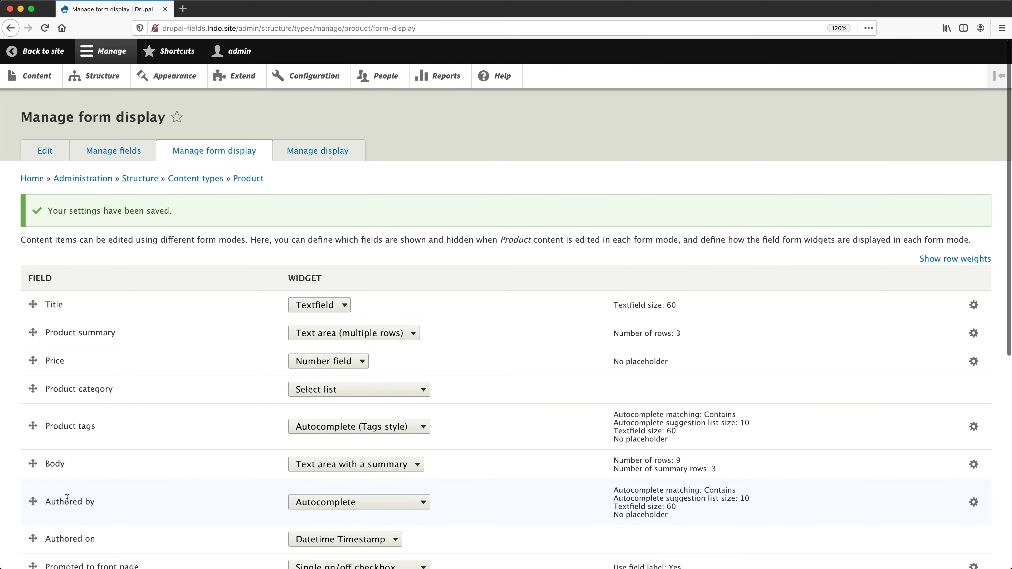
# In Product's Full content display, move Featured image above Product summary and set its label to Hidden
pyautogui.click(349, 156)
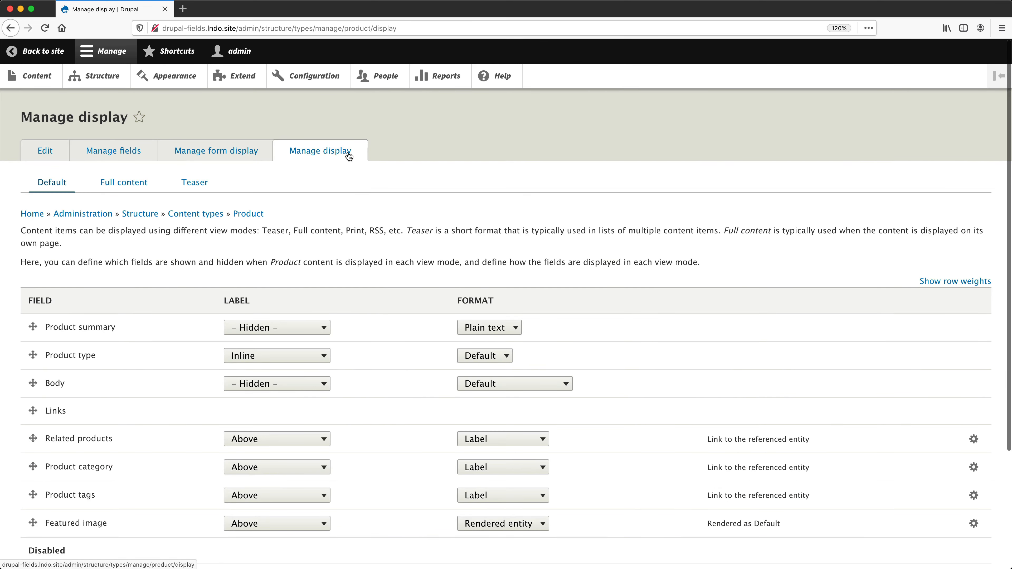
pyautogui.click(144, 187)
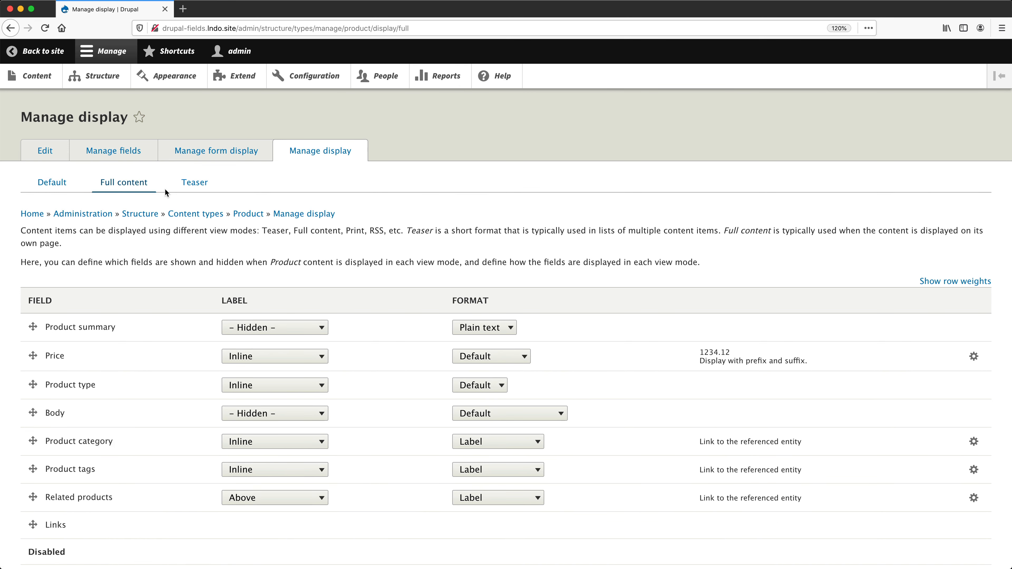
pyautogui.scroll(-3, 165, 225)
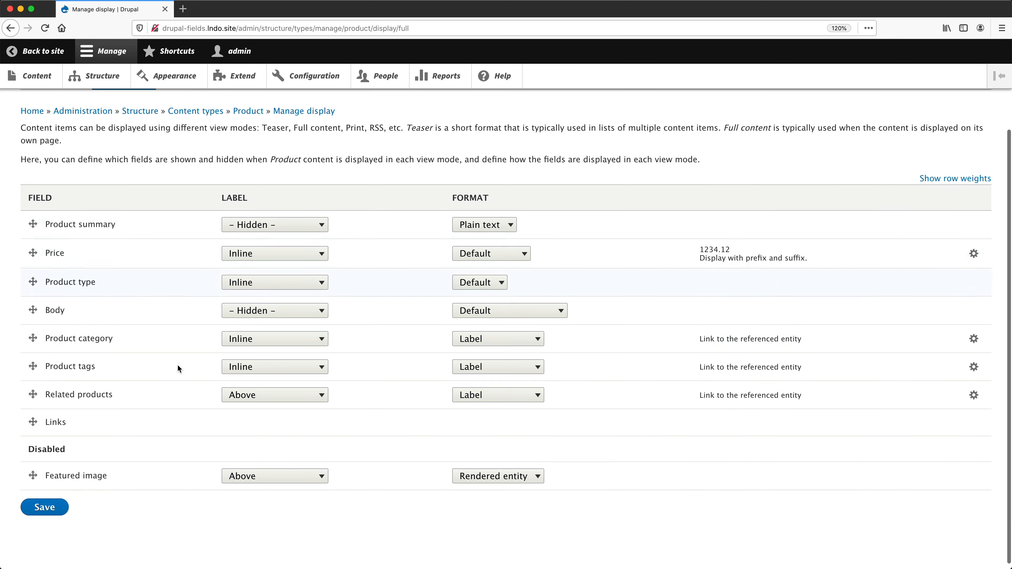
pyautogui.moveTo(33, 475); pyautogui.dragTo(44, 236)
pyautogui.click(280, 225)
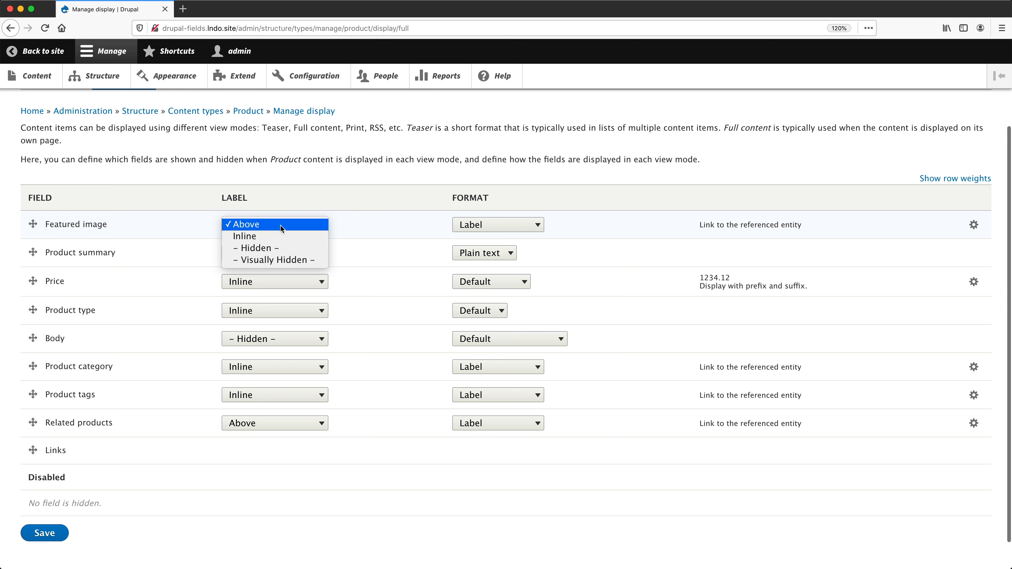
pyautogui.click(282, 248)
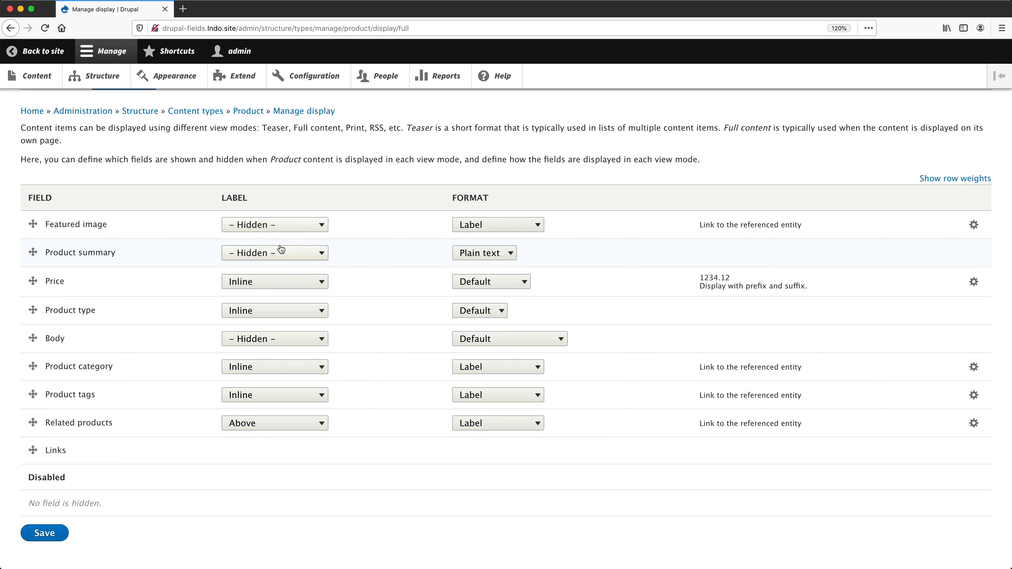
# Set the Featured image format to Thumbnail with the Medium (220×220) image style and save the display
pyautogui.click(484, 228)
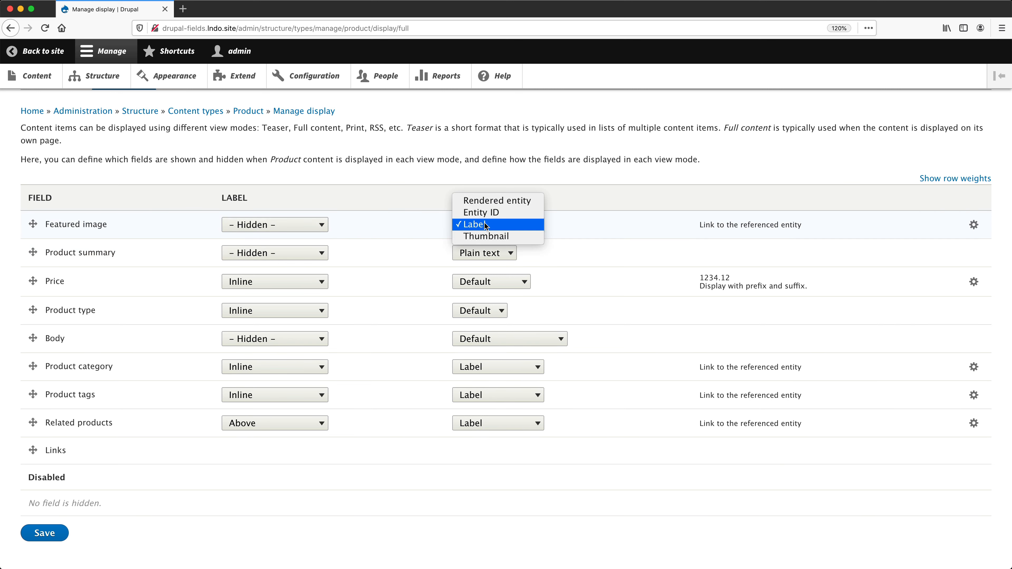
pyautogui.click(493, 237)
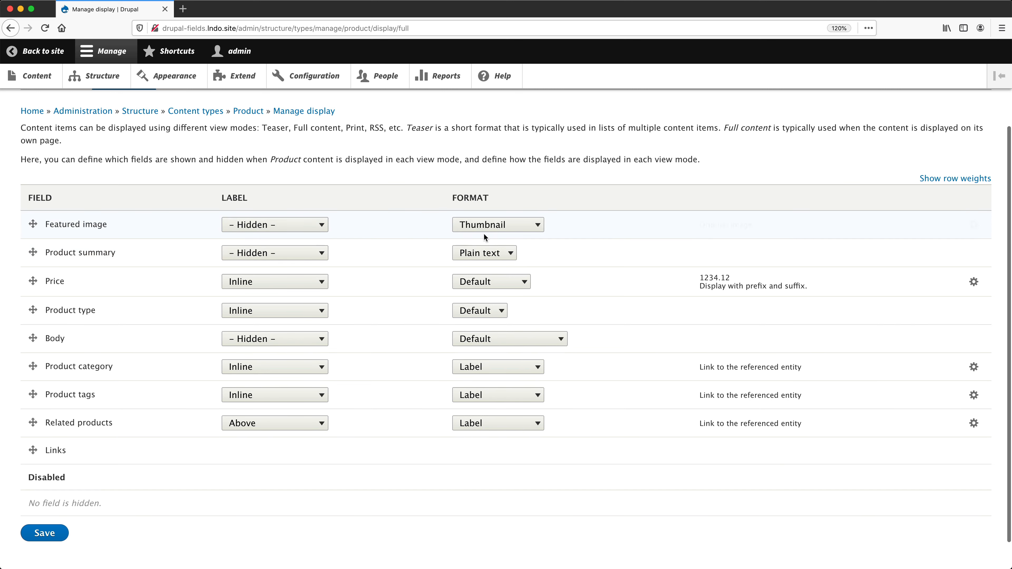
pyautogui.click(974, 225)
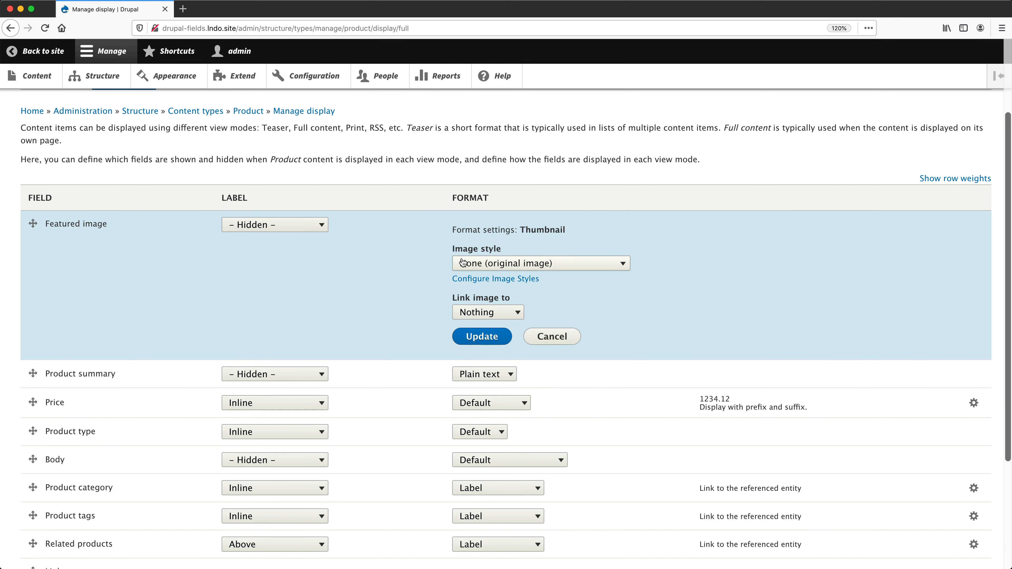
pyautogui.click(498, 263)
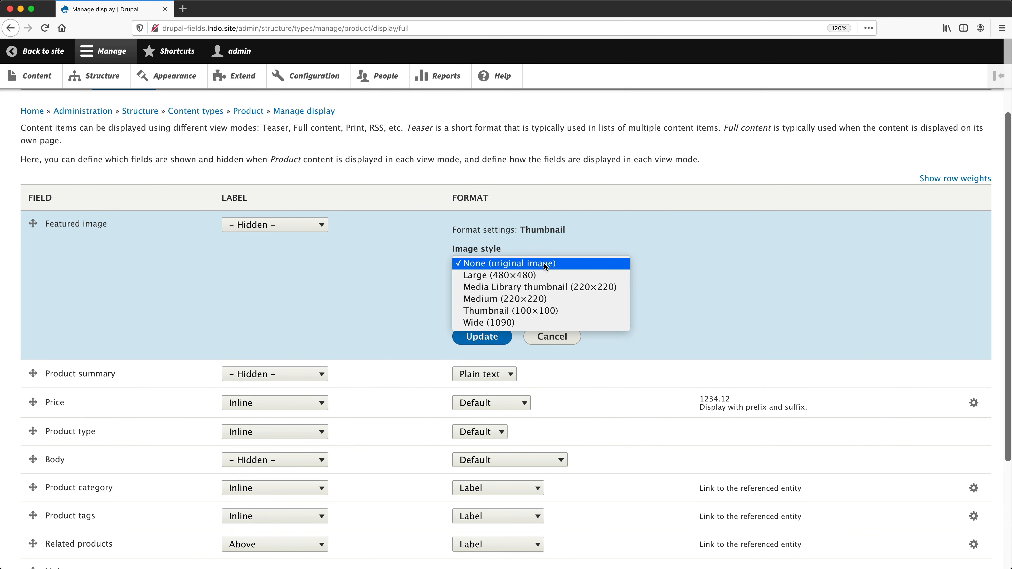
pyautogui.click(544, 298)
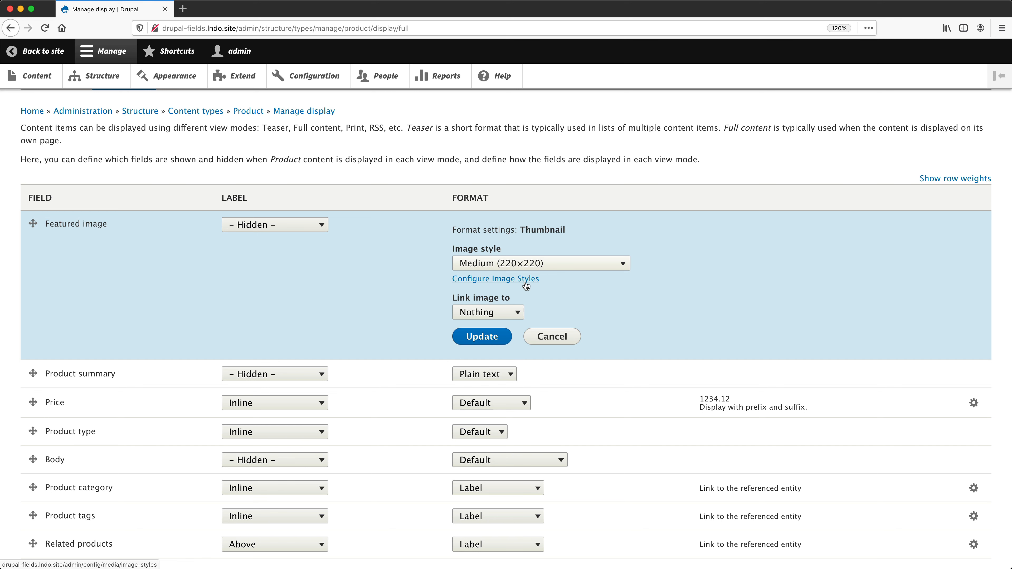
pyautogui.click(501, 337)
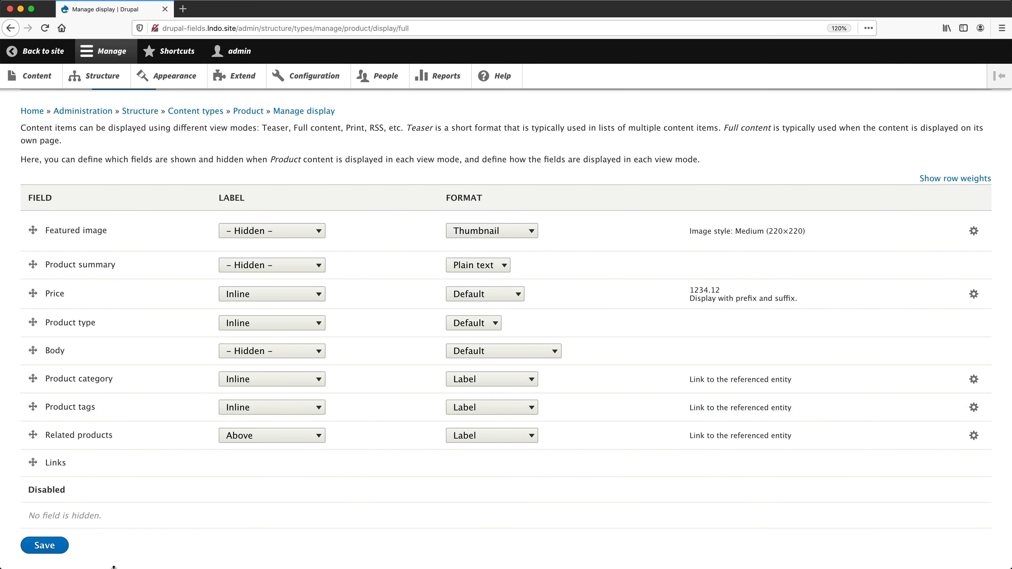
pyautogui.click(46, 546)
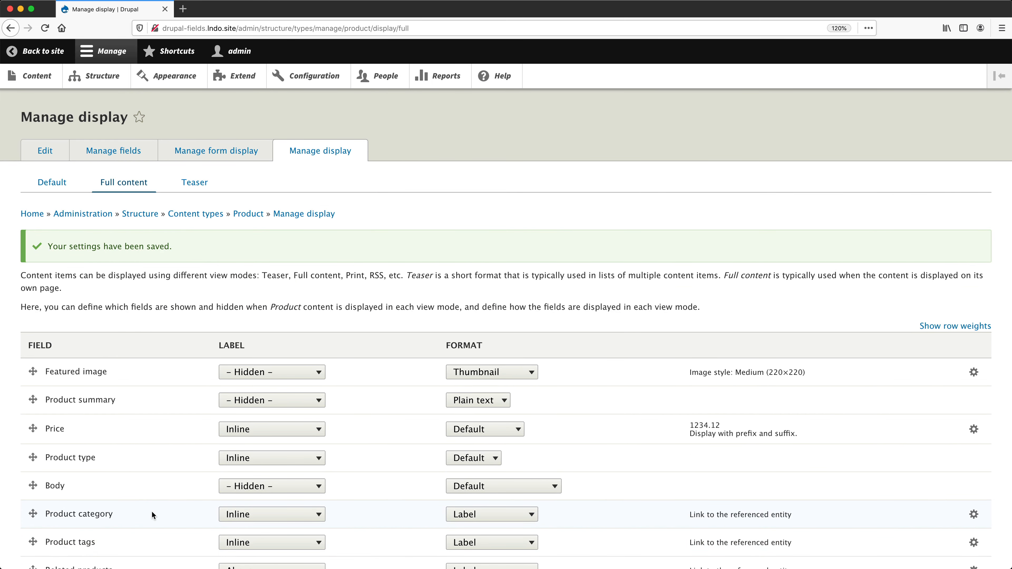
# Open the Learn PHP product for editing and bring up the media library for its Featured image field
pyautogui.click(38, 75)
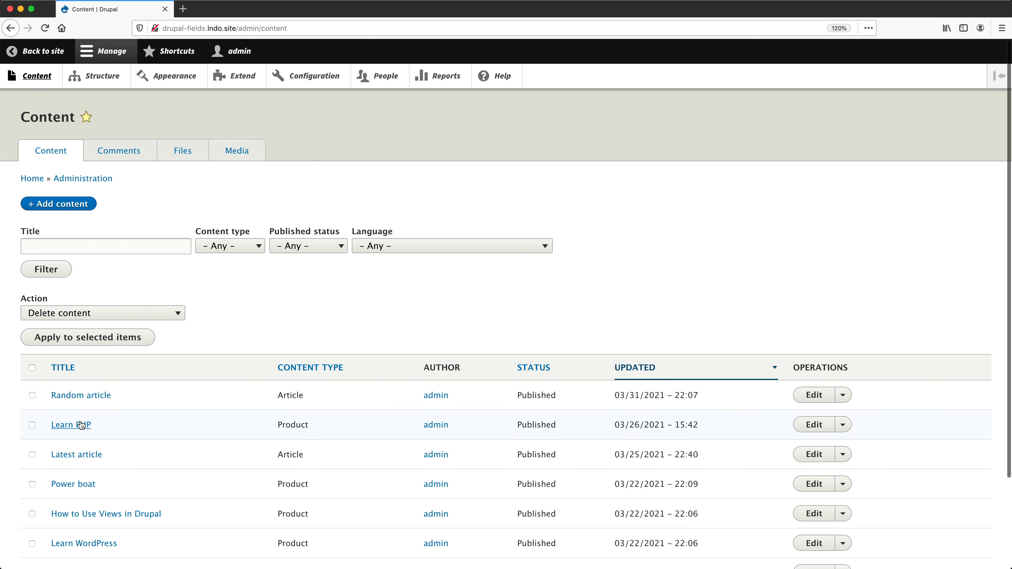
pyautogui.click(813, 426)
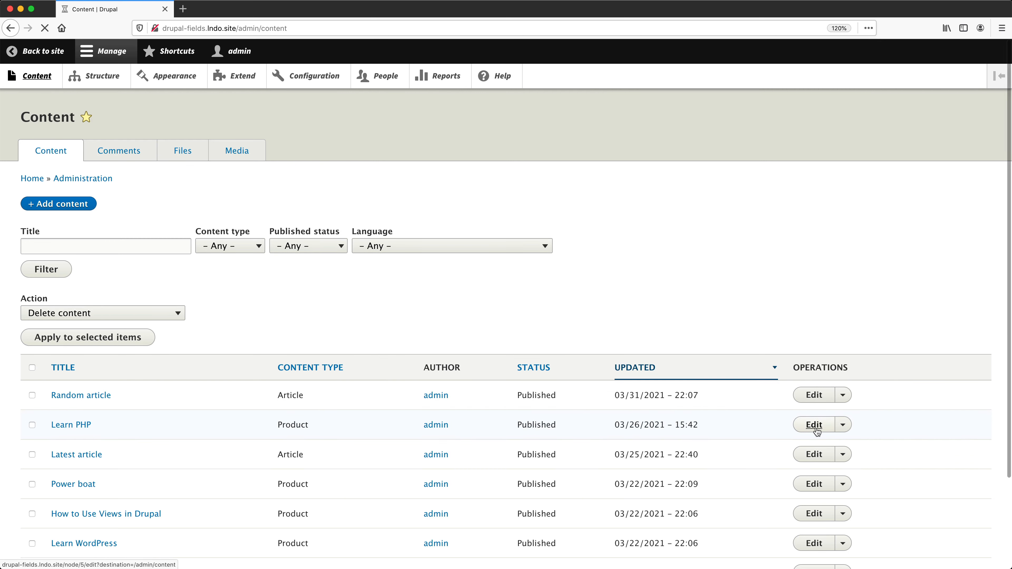
pyautogui.scroll(-6, 508, 309)
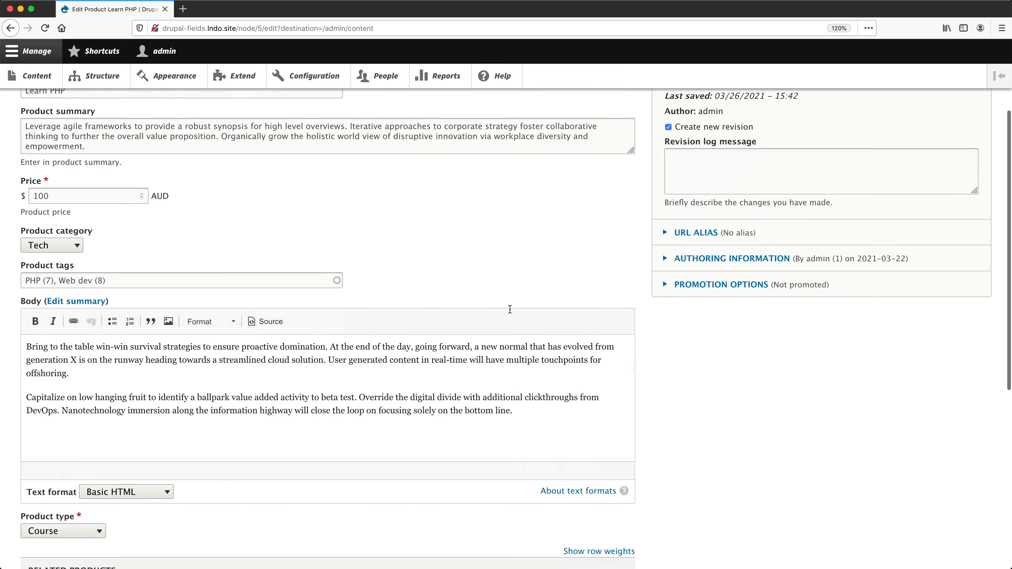
pyautogui.scroll(-4, 365, 451)
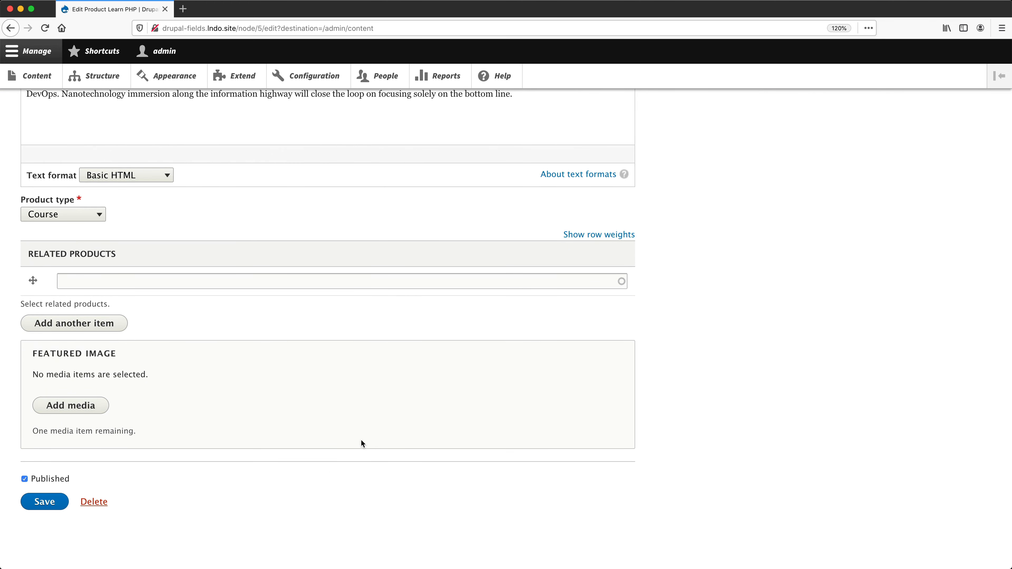
pyautogui.click(58, 407)
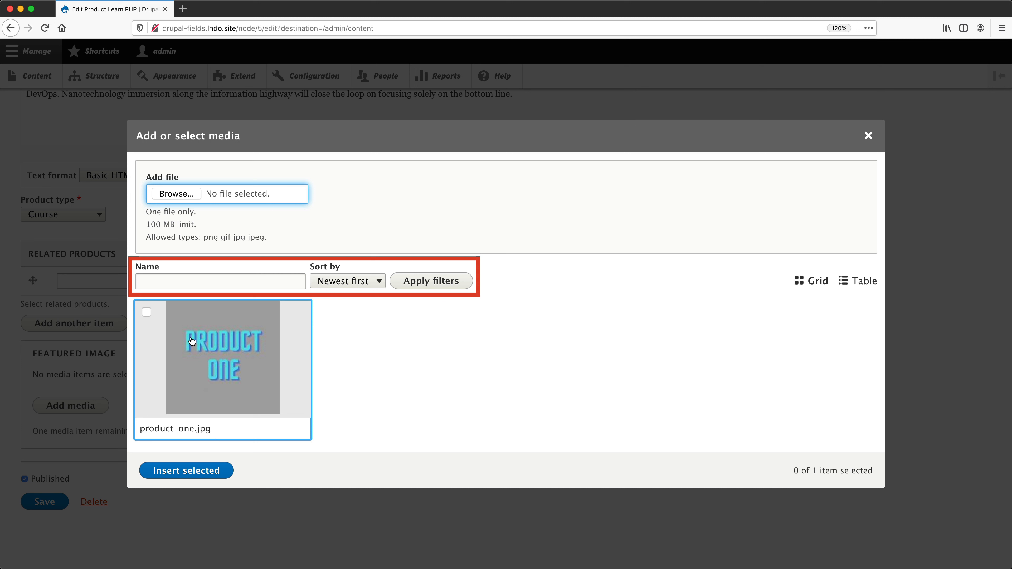
# Examine the media library's name filter and sort options, and compare its Table and Grid layouts
pyautogui.click(222, 280)
pyautogui.click(340, 309)
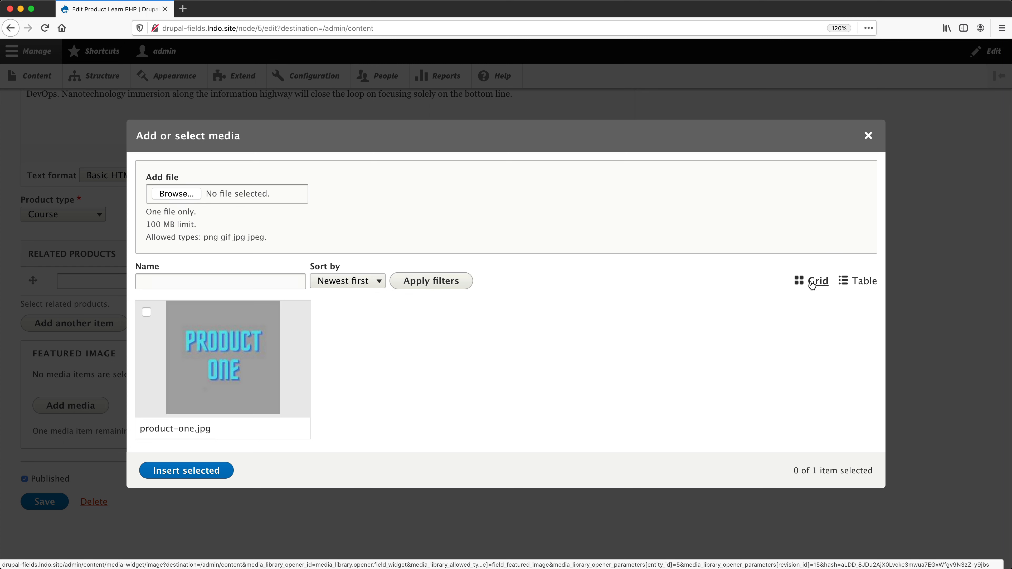
pyautogui.click(864, 282)
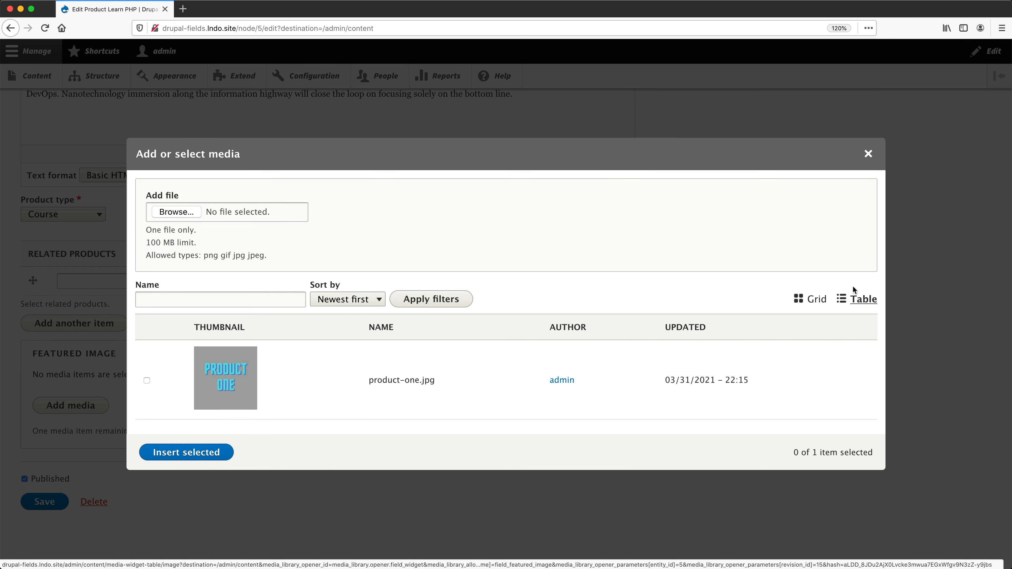
pyautogui.click(821, 300)
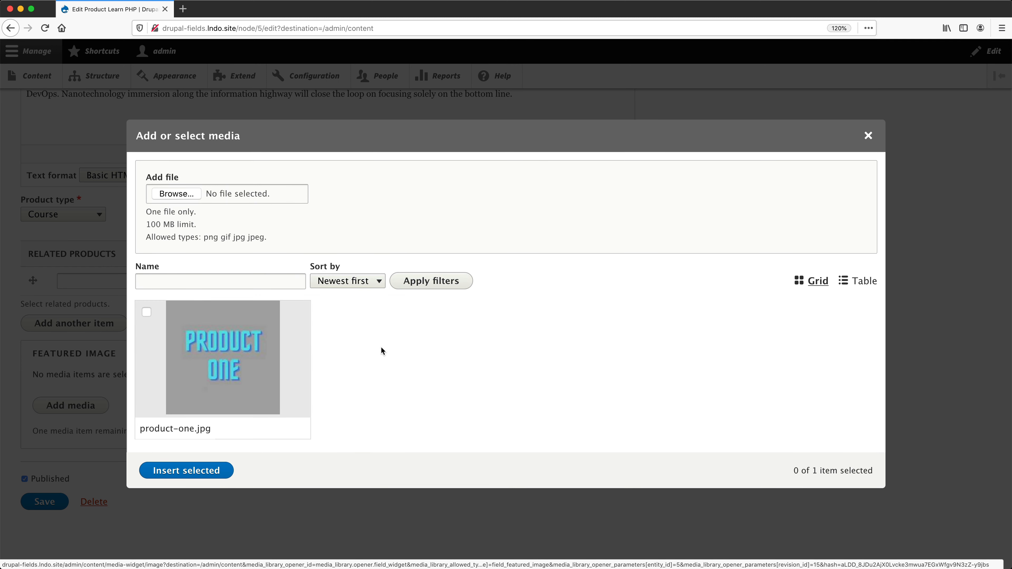
# Save Learn PHP with product-one.jpg inserted as its Featured image, and view the product page
pyautogui.click(146, 313)
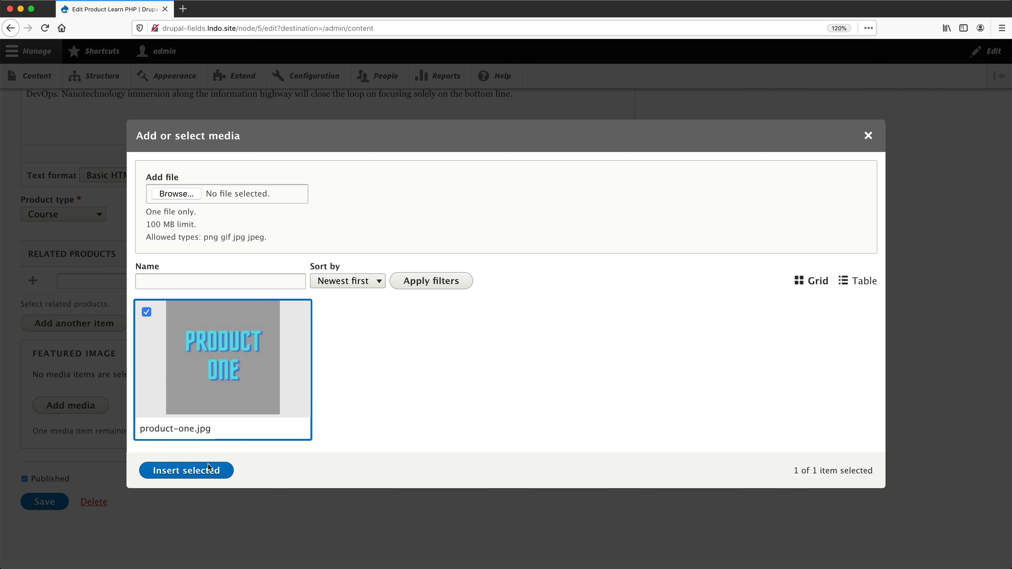
pyautogui.click(202, 471)
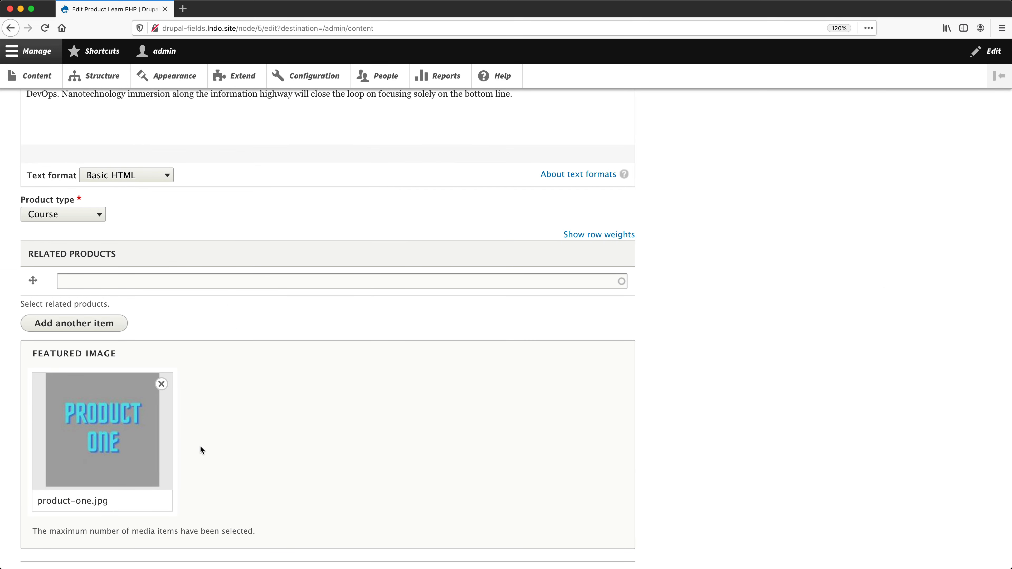
pyautogui.scroll(-3, 201, 446)
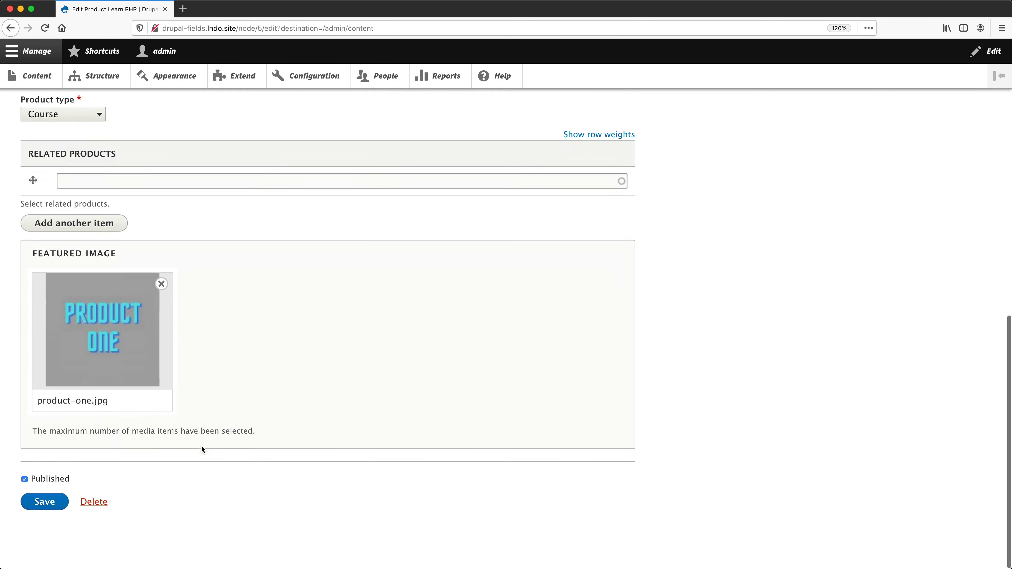
pyautogui.click(50, 505)
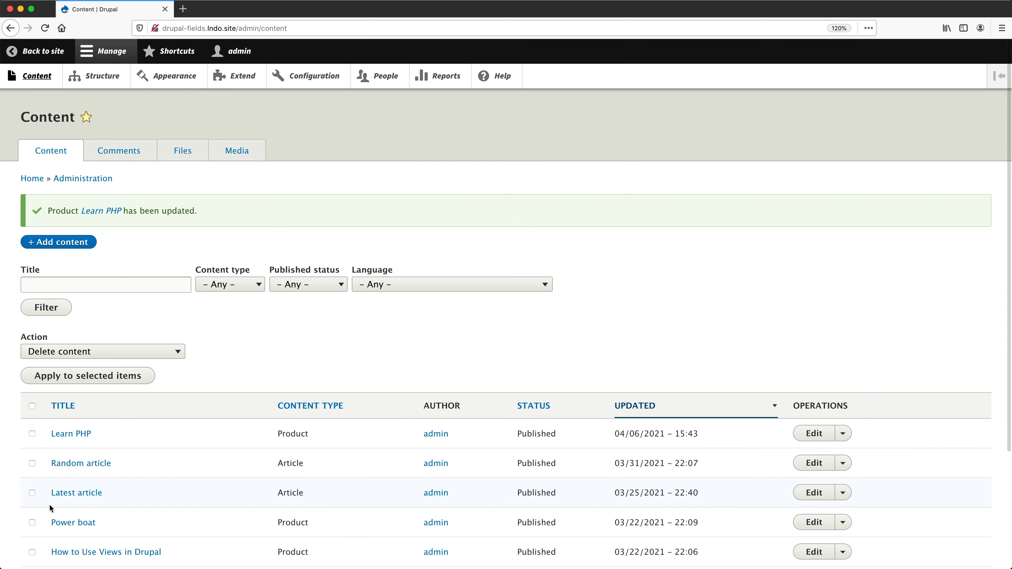
pyautogui.click(65, 435)
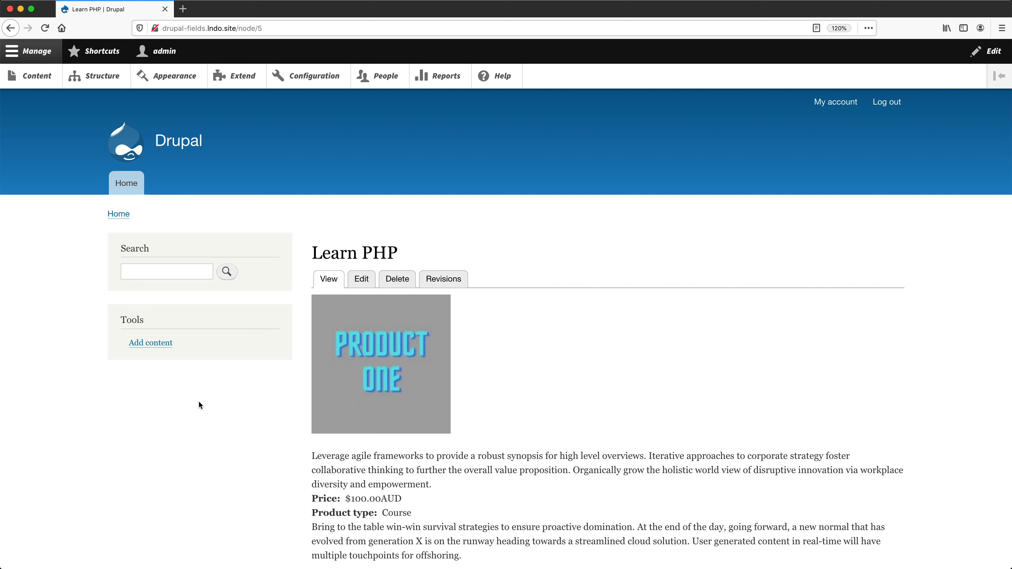
# Open the How to Use Views in Drupal product for editing and bring up its Featured image media library
pyautogui.click(36, 84)
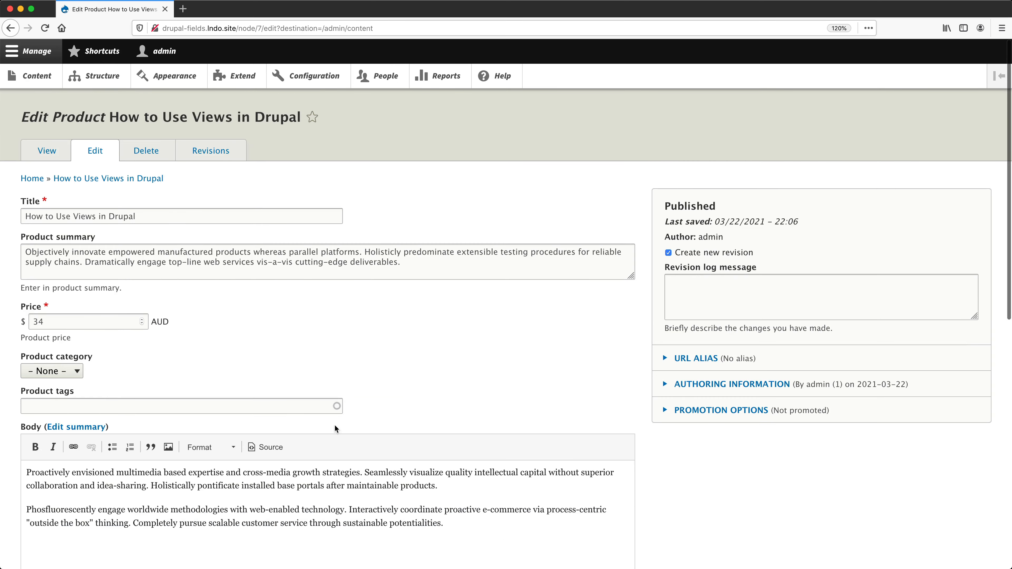
pyautogui.scroll(-5, 334, 423)
pyautogui.click(88, 451)
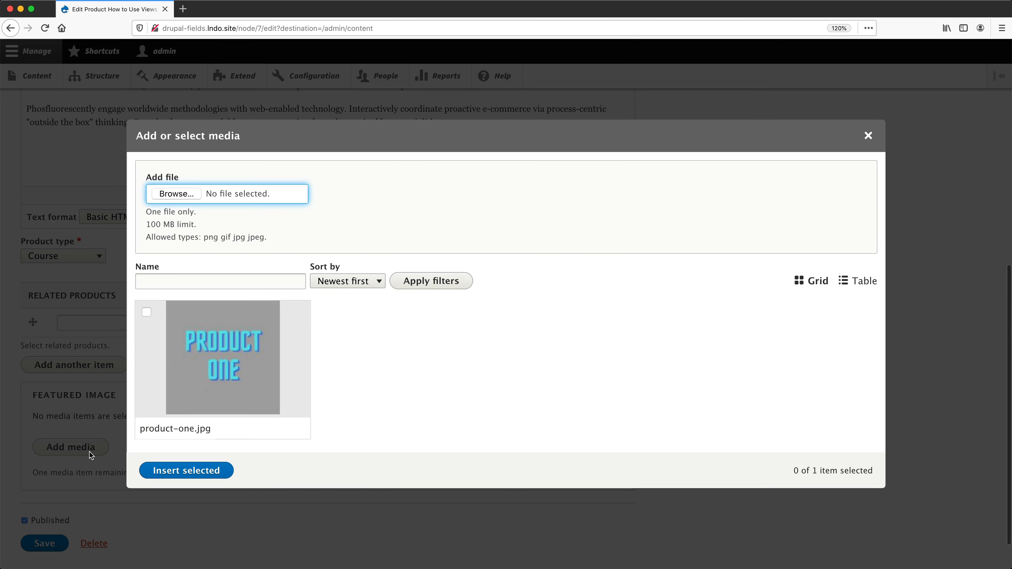